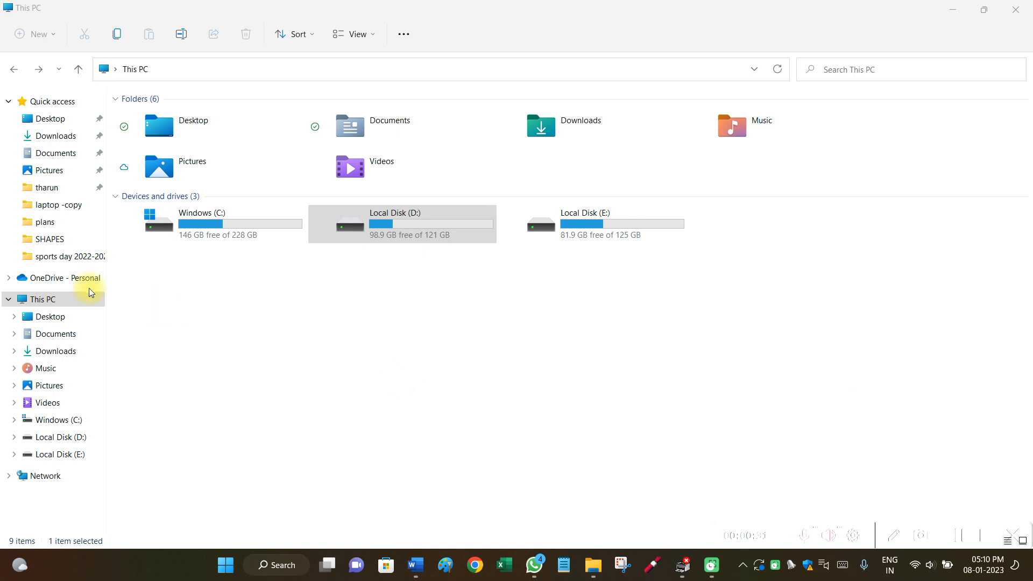
# - Open Local Disk (D:) from This PC
pyautogui.click(48, 300)
pyautogui.click(49, 300)
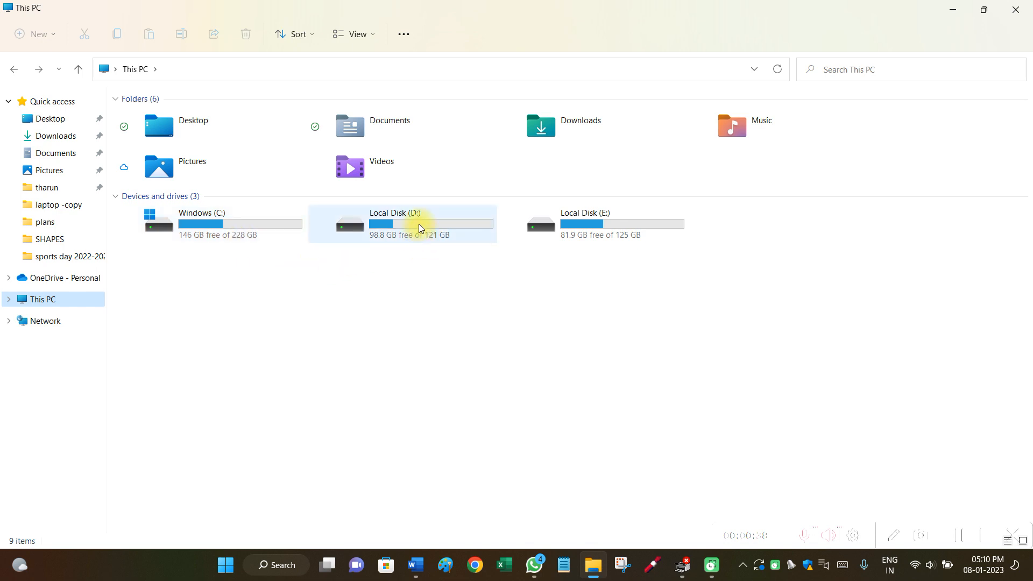
pyautogui.moveTo(419, 224)
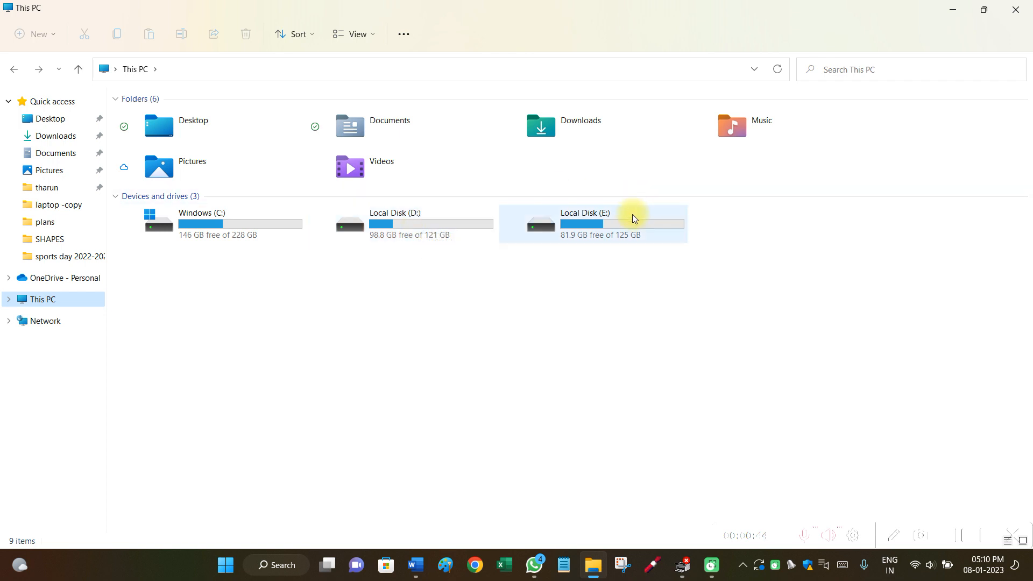
pyautogui.moveTo(632, 216)
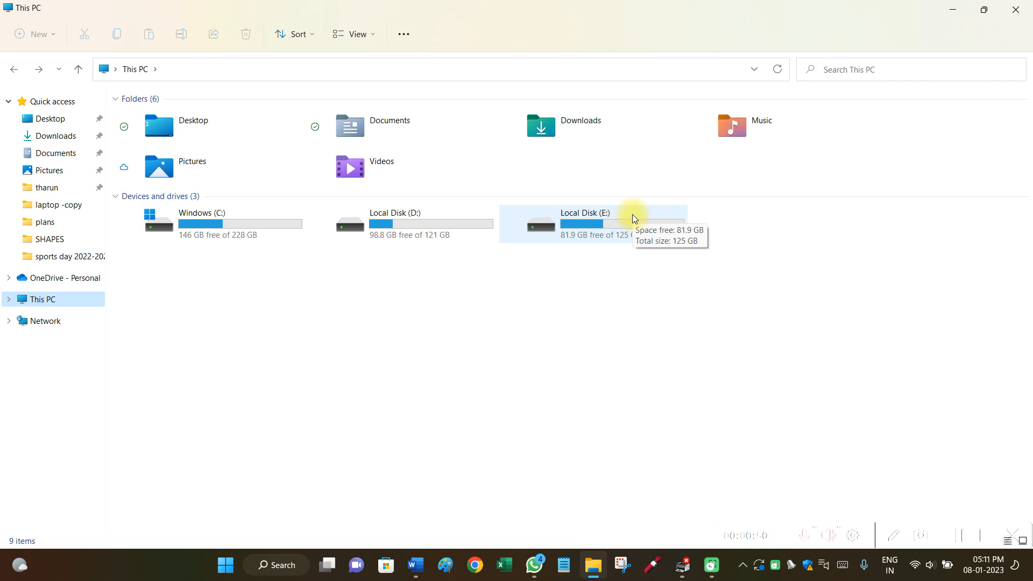
pyautogui.doubleClick(419, 230)
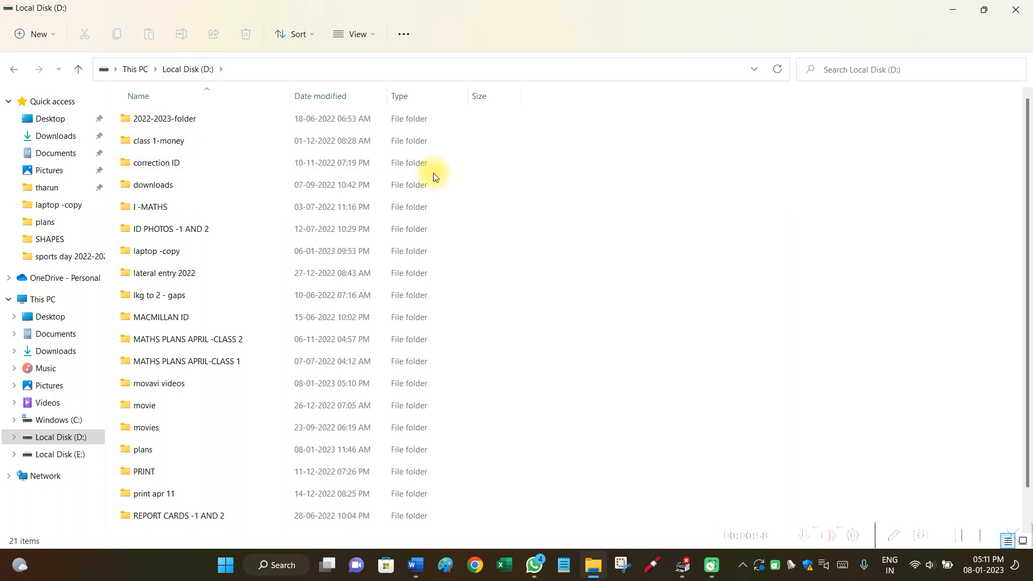
# - Create a new folder named 2023 on Local Disk (D:)
pyautogui.click(57, 33)
pyautogui.click(57, 69)
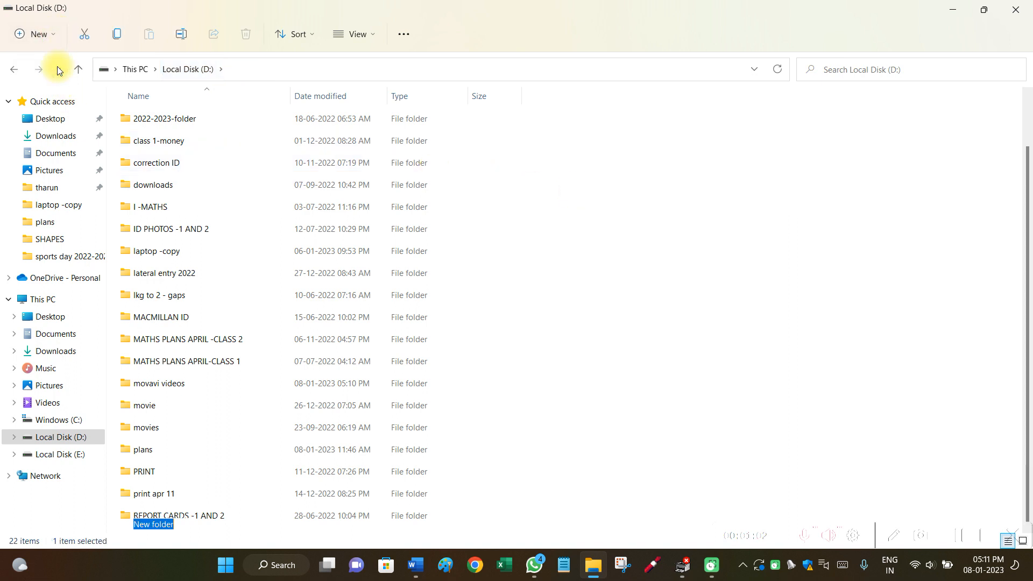
pyautogui.write('2023')
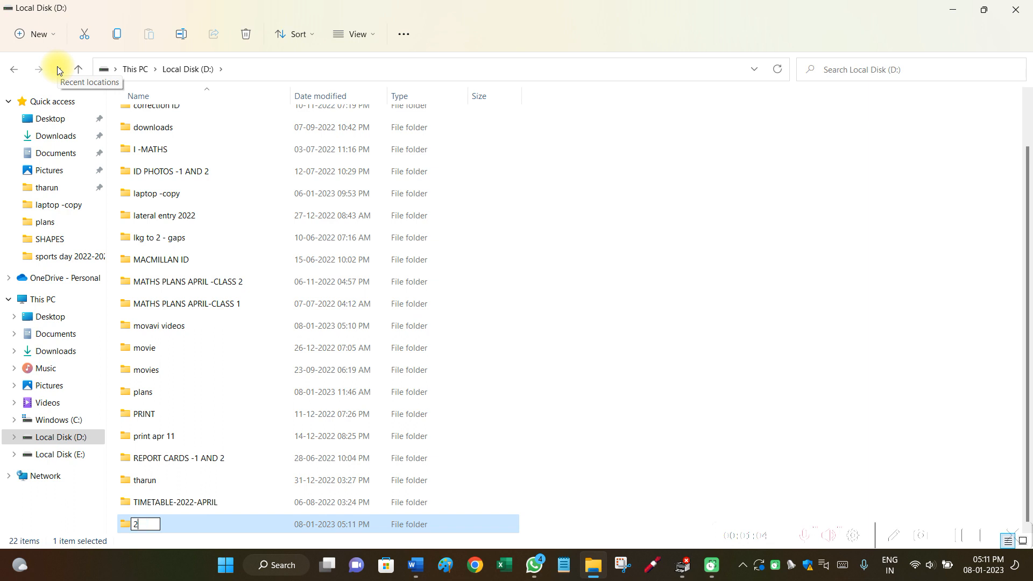
pyautogui.click(575, 256)
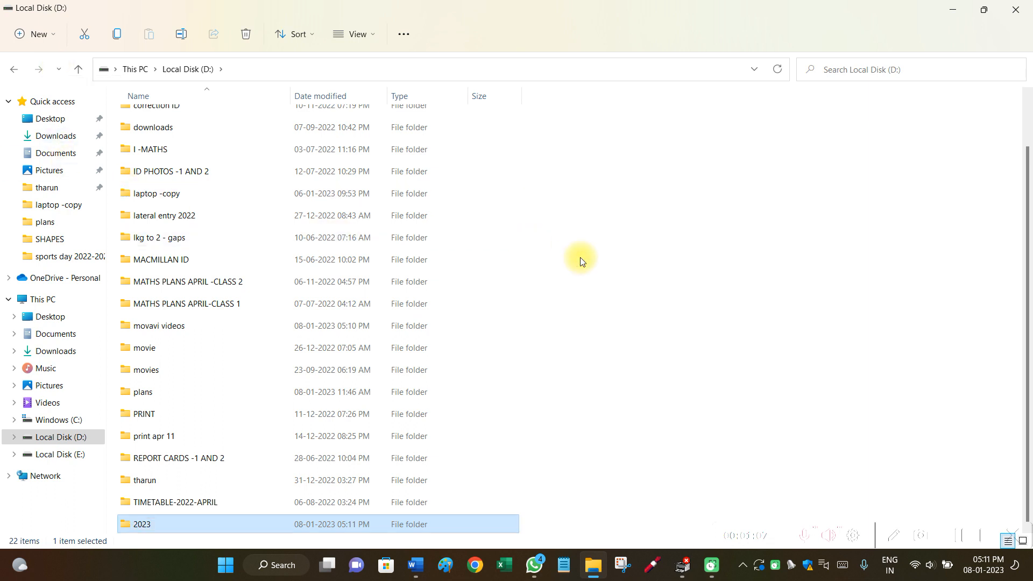
# - Inside the 2023 folder, create a new subfolder named photos
pyautogui.doubleClick(239, 524)
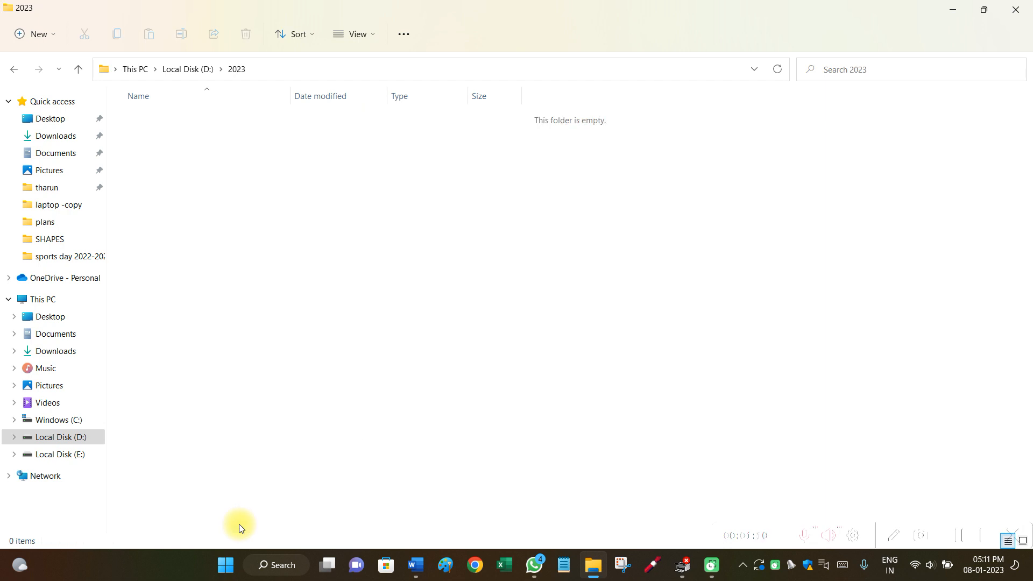
pyautogui.click(43, 39)
pyautogui.click(53, 67)
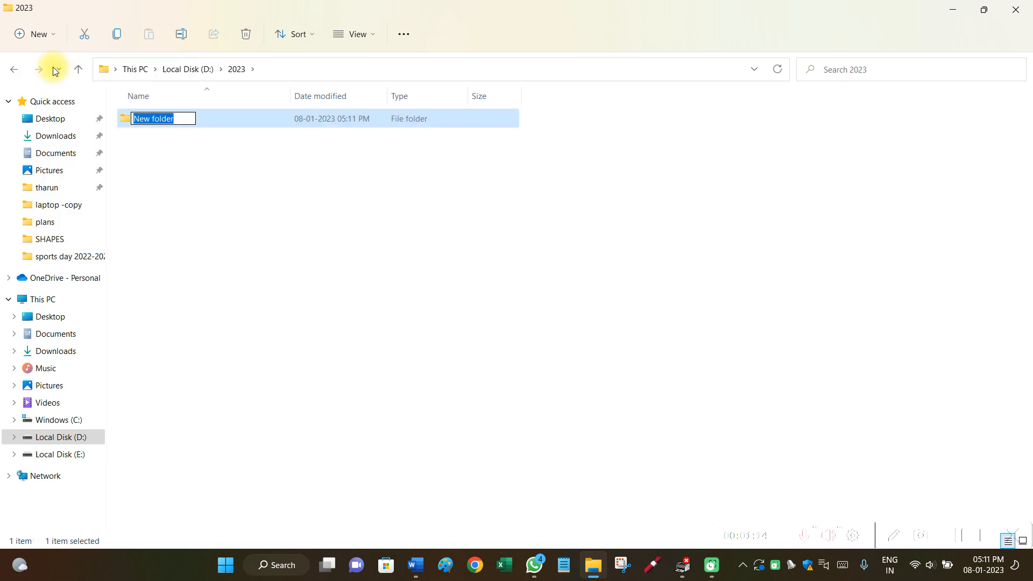
pyautogui.press('BackSpace')
pyautogui.write('photos')
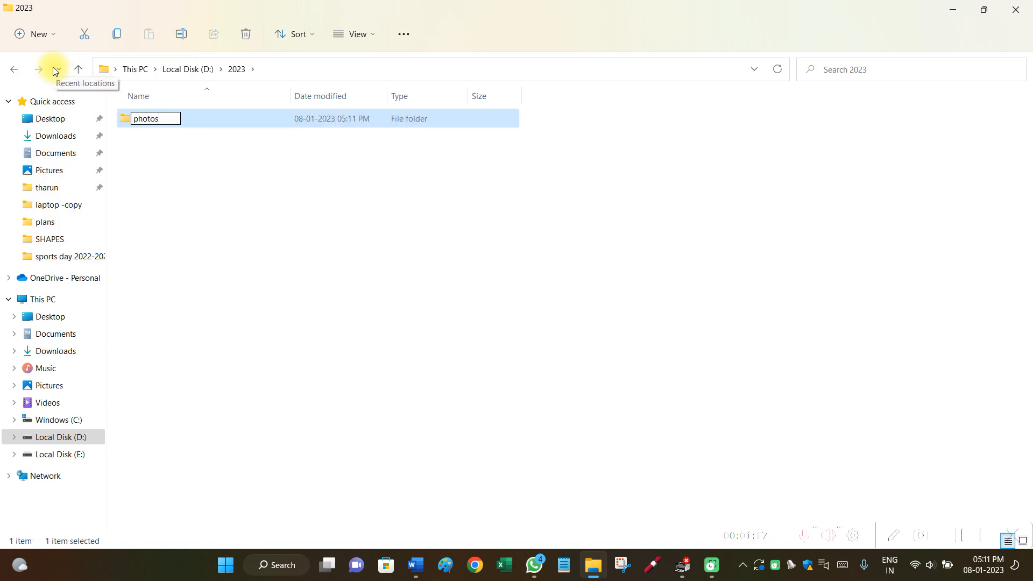
pyautogui.click(203, 201)
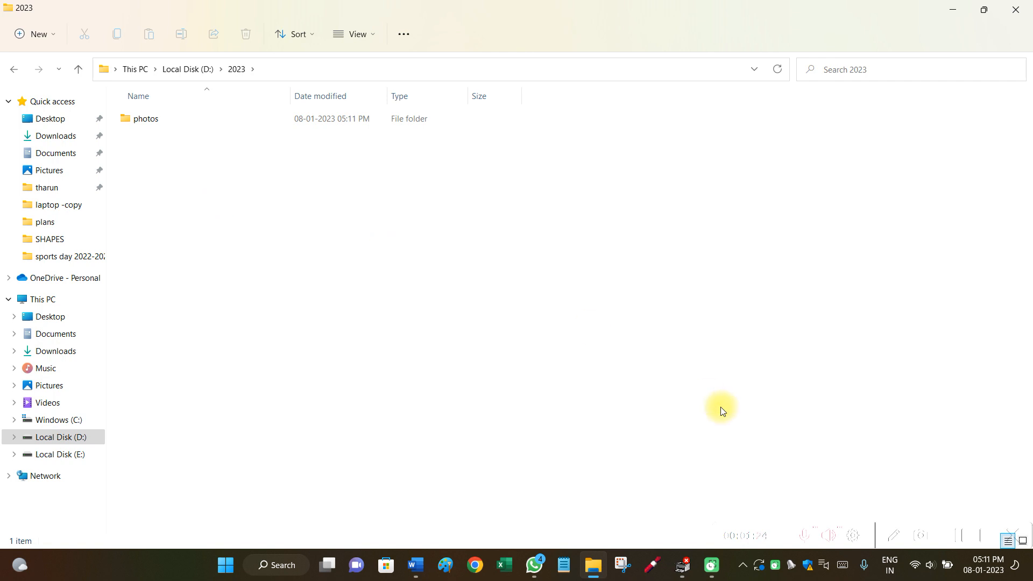
pyautogui.click(960, 542)
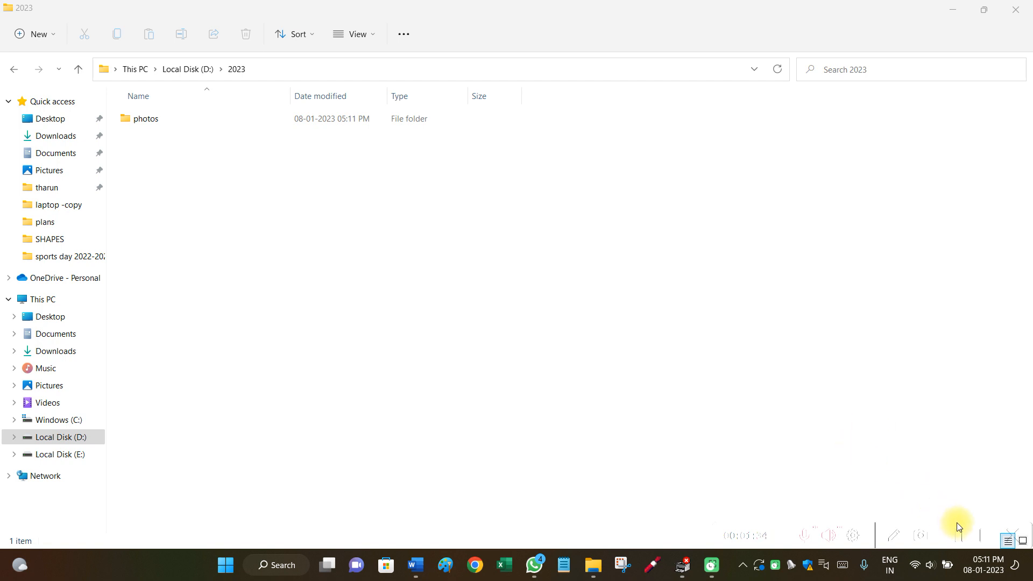
pyautogui.click(959, 538)
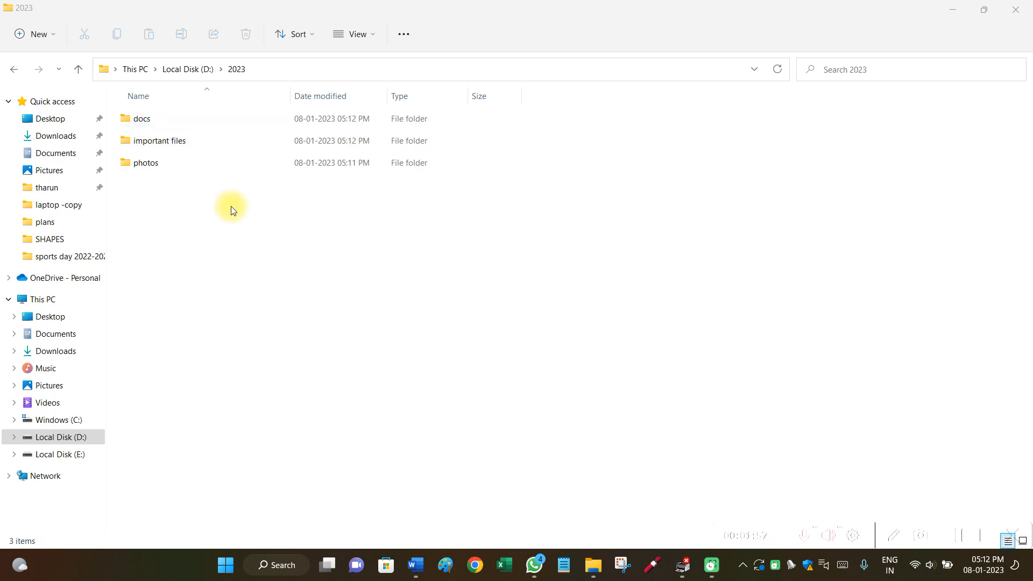
# - Browse between the 2023 folder, Local Disk (D:), Local Disk (E:) and This PC
pyautogui.click(237, 69)
pyautogui.click(201, 70)
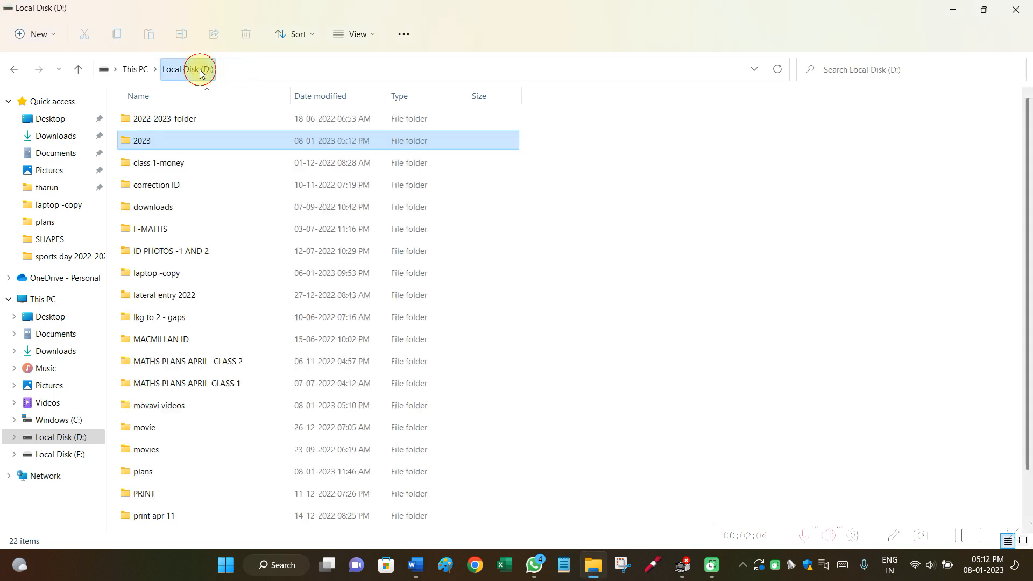
pyautogui.doubleClick(174, 142)
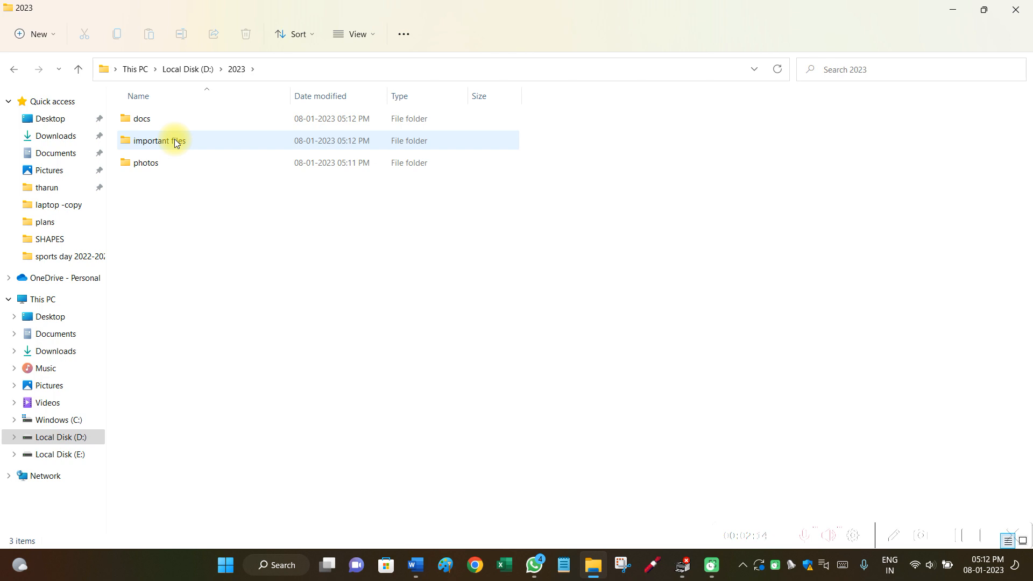
pyautogui.click(199, 73)
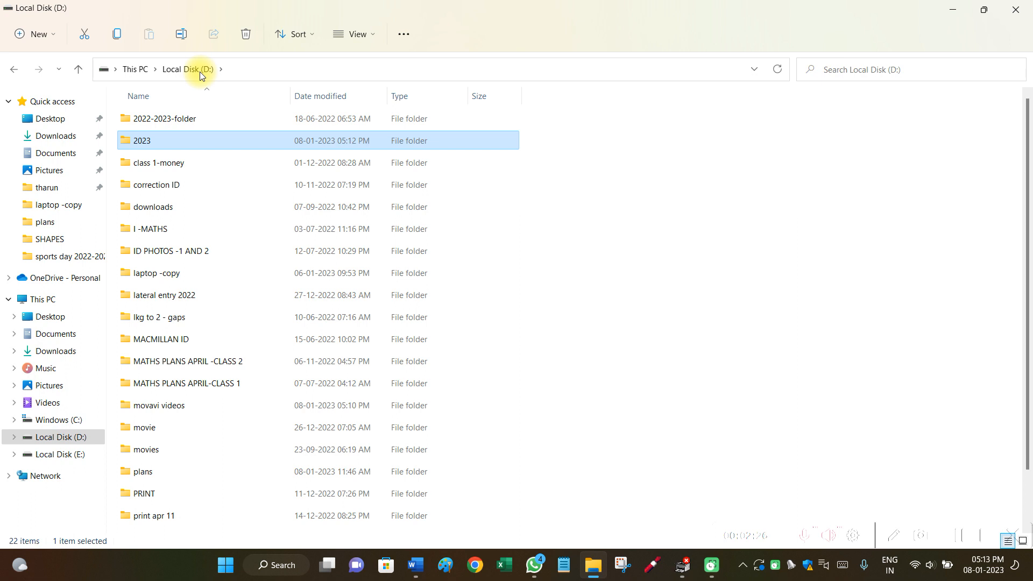
pyautogui.click(83, 460)
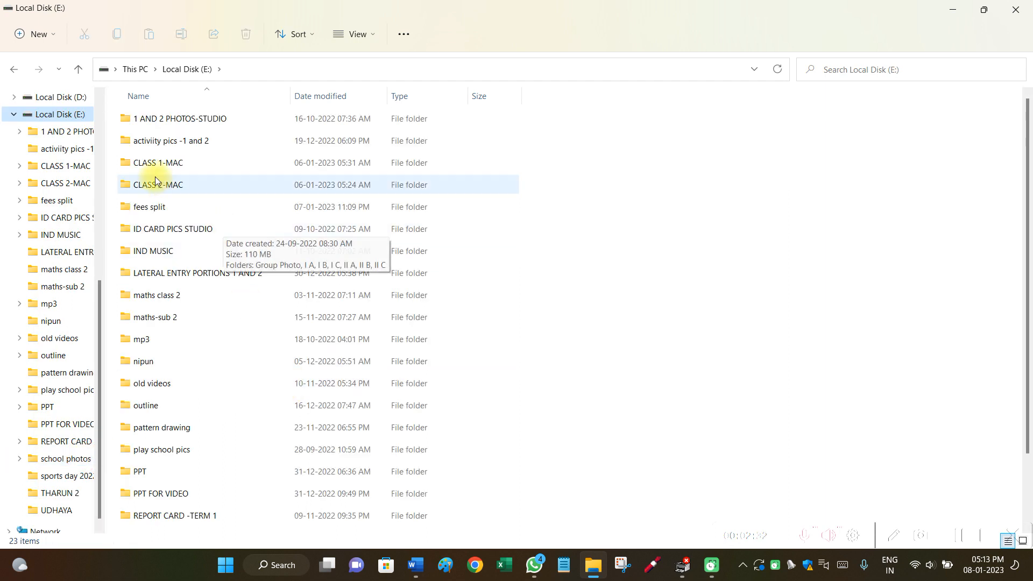
pyautogui.click(80, 70)
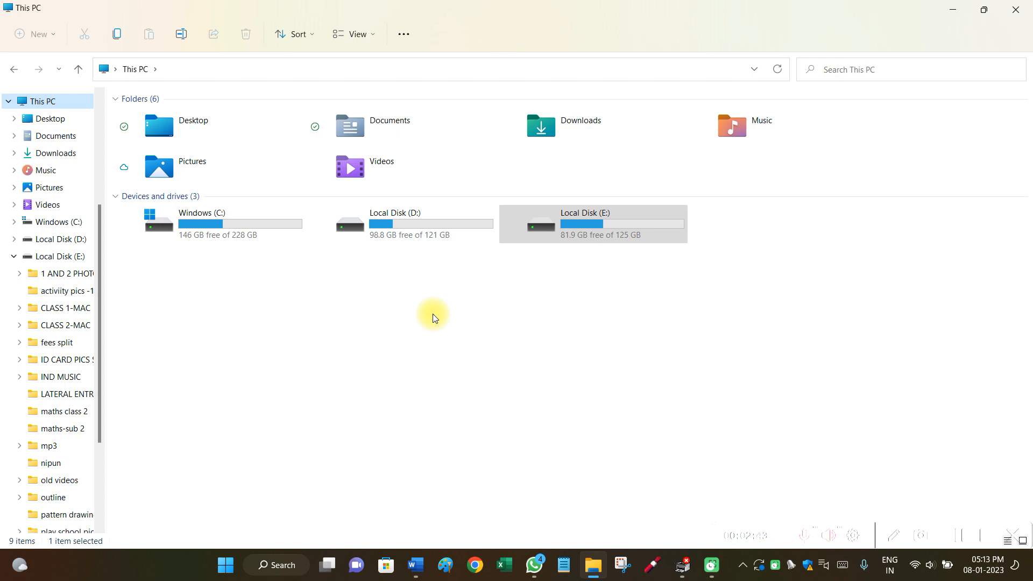
# - In Word, type 'Name list' into the blank document
pyautogui.click(957, 537)
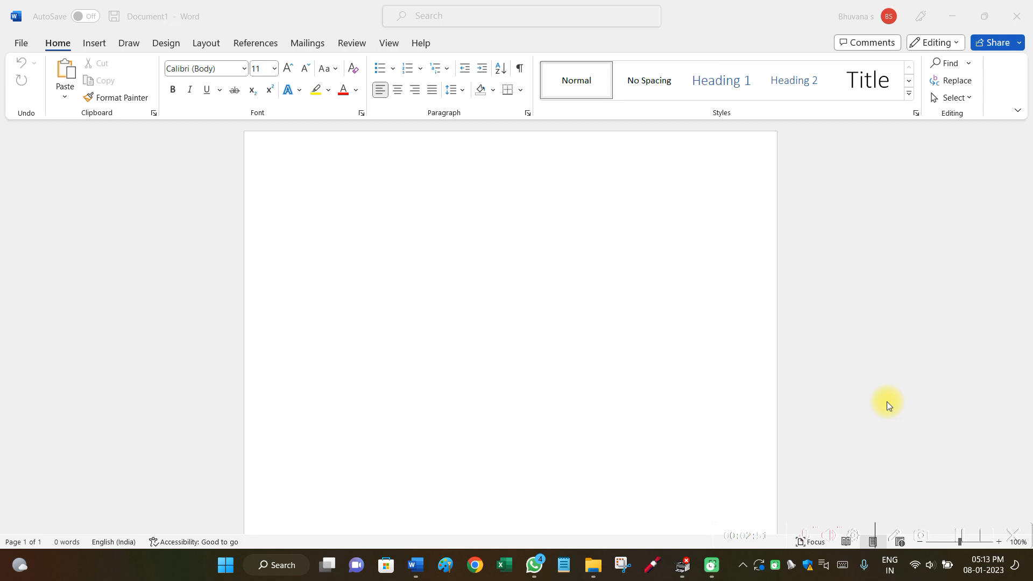
pyautogui.click(21, 44)
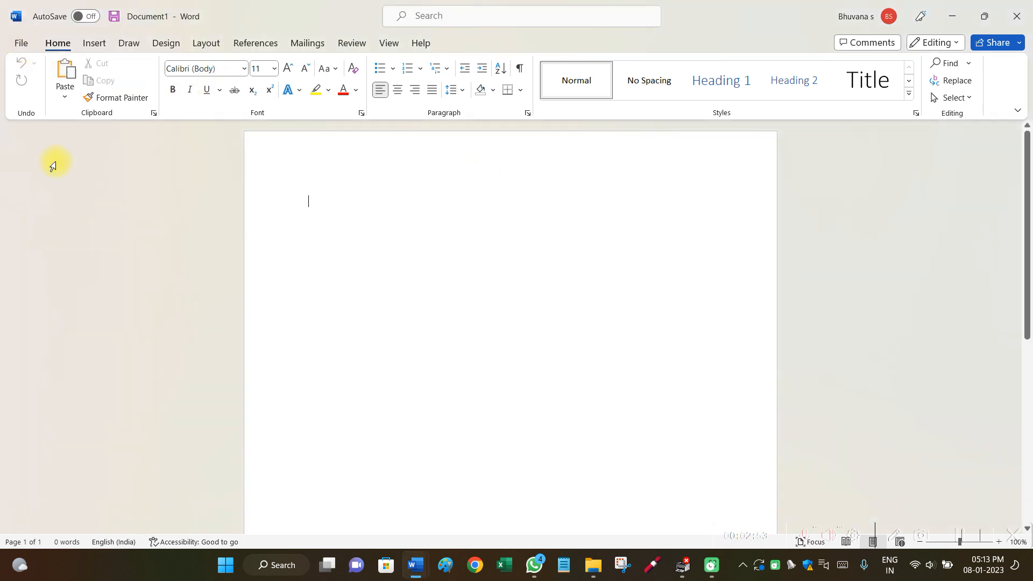
pyautogui.doubleClick(309, 207)
pyautogui.write('Name list')
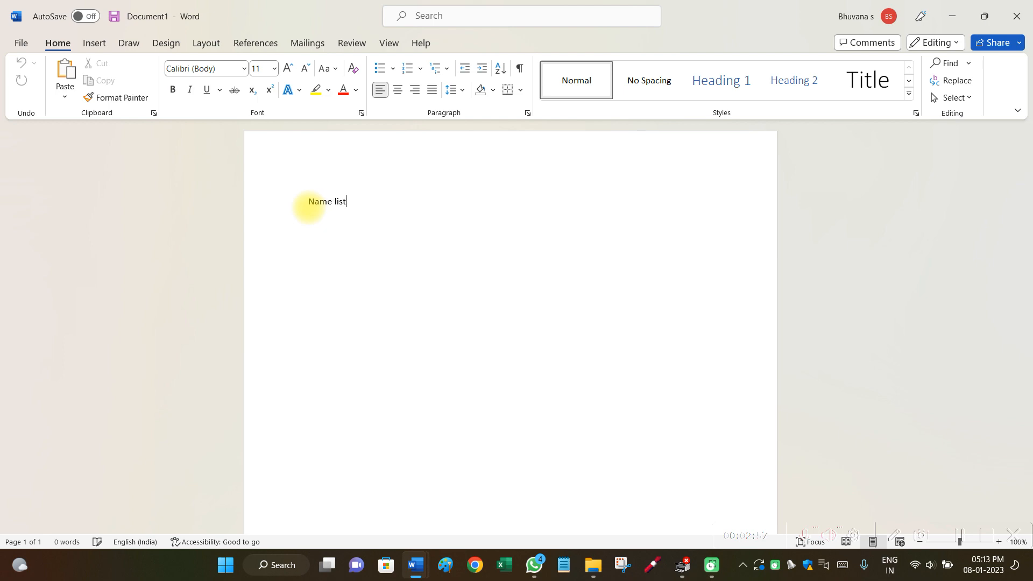
# - Open Save As and browse to the important files folder inside 2023 on Local Disk (D:)
pyautogui.click(16, 45)
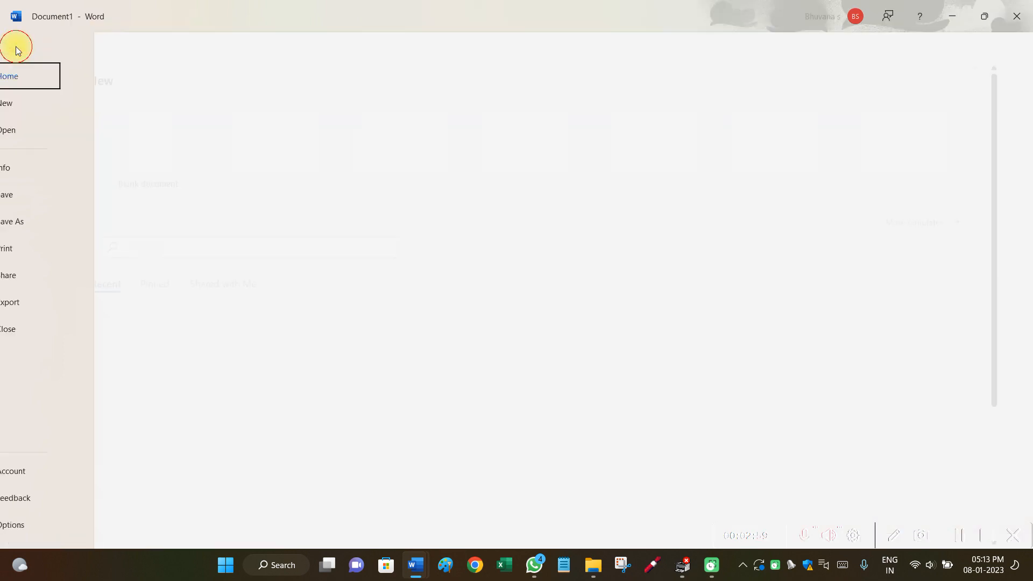
pyautogui.click(62, 223)
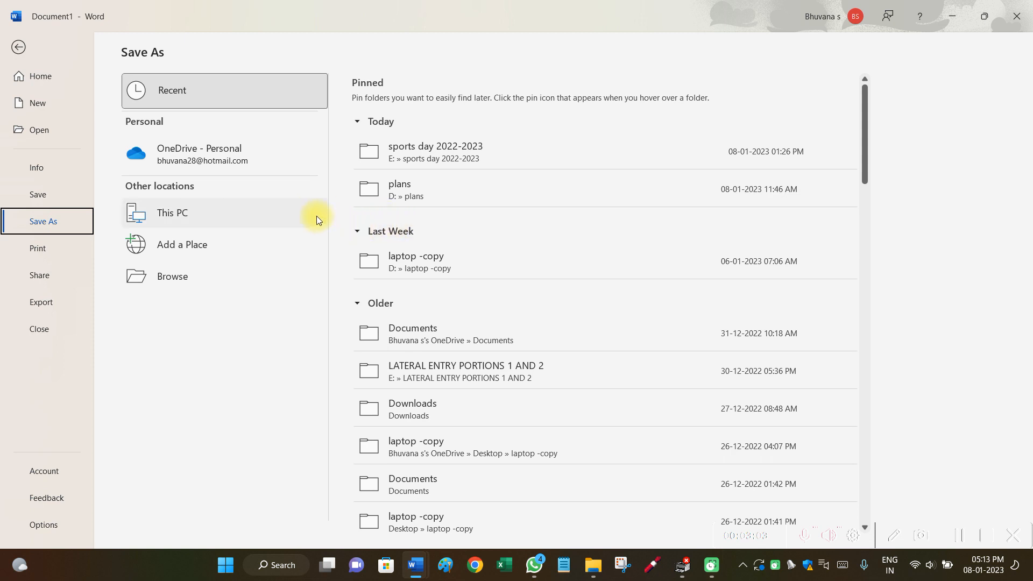
pyautogui.click(279, 219)
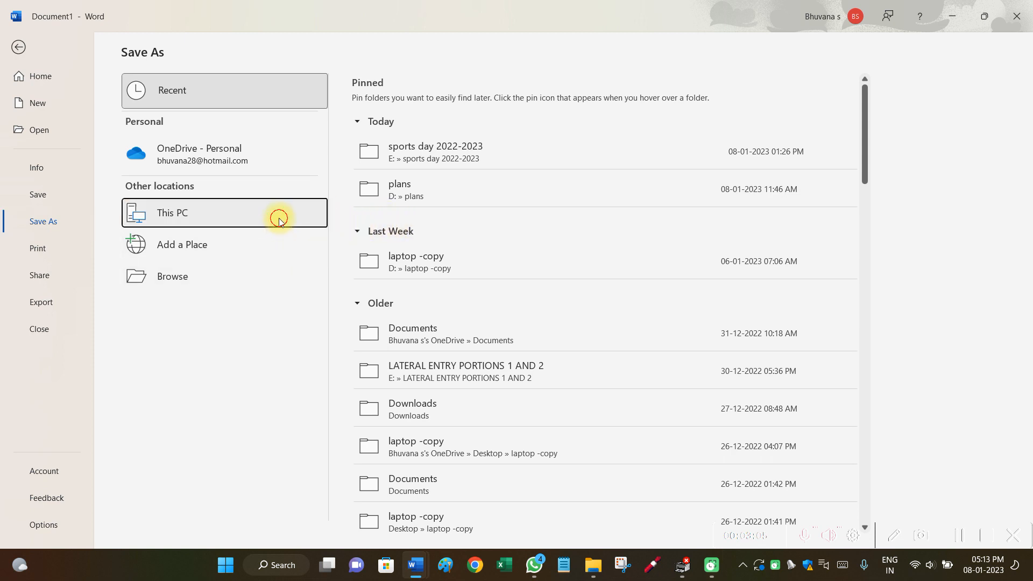
pyautogui.click(292, 275)
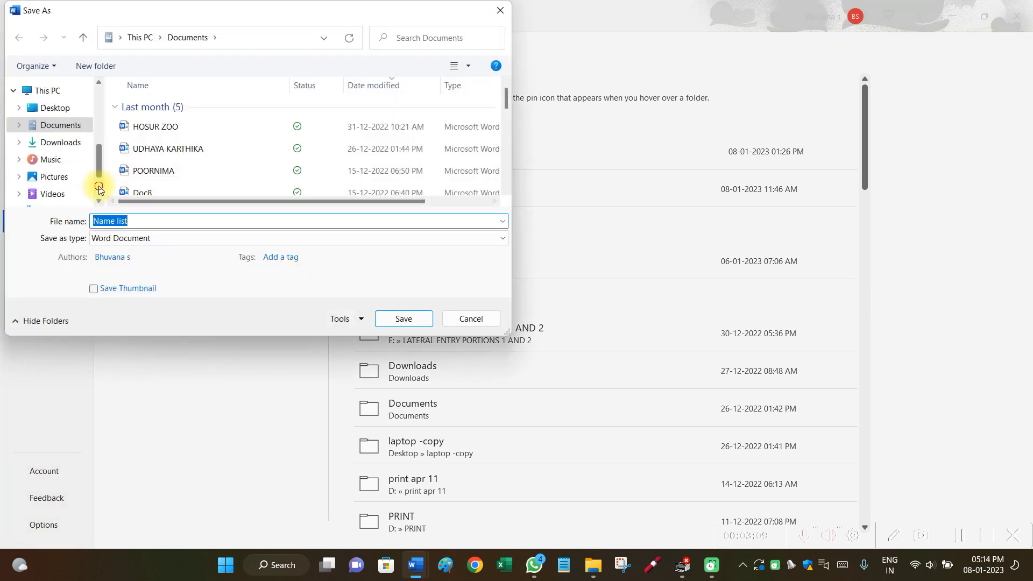
pyautogui.click(99, 187)
pyautogui.click(82, 148)
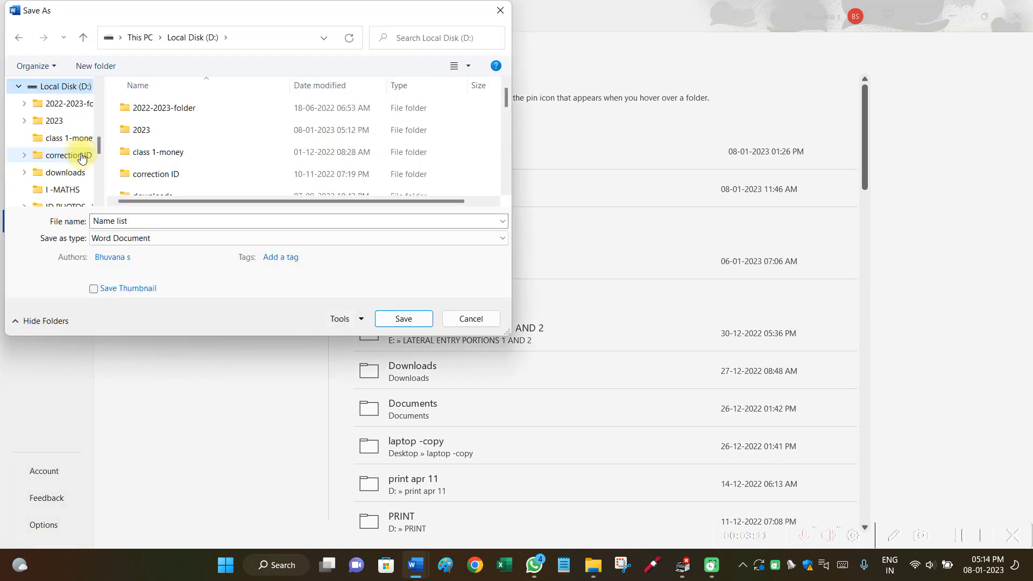
pyautogui.doubleClick(139, 134)
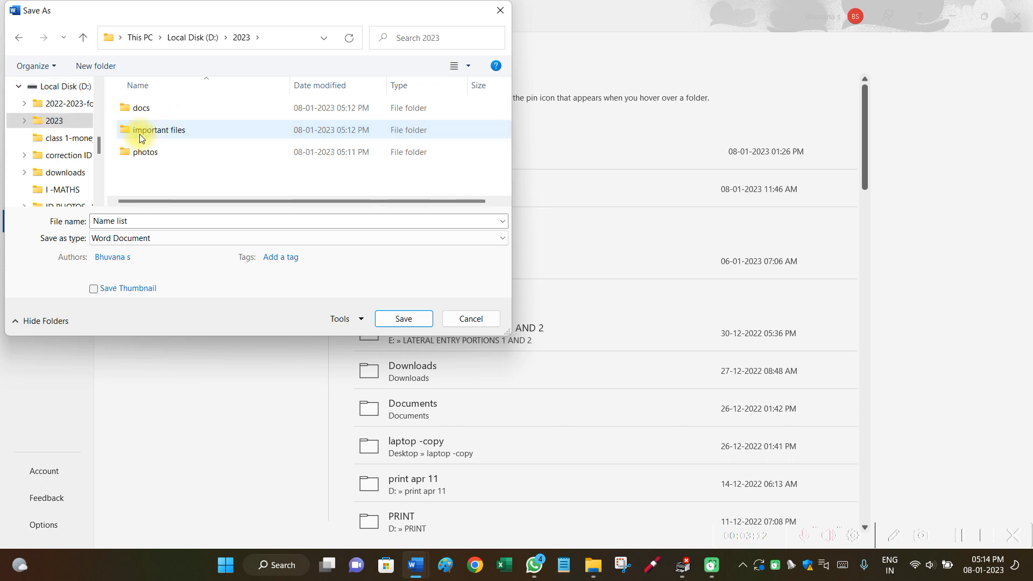
pyautogui.doubleClick(139, 134)
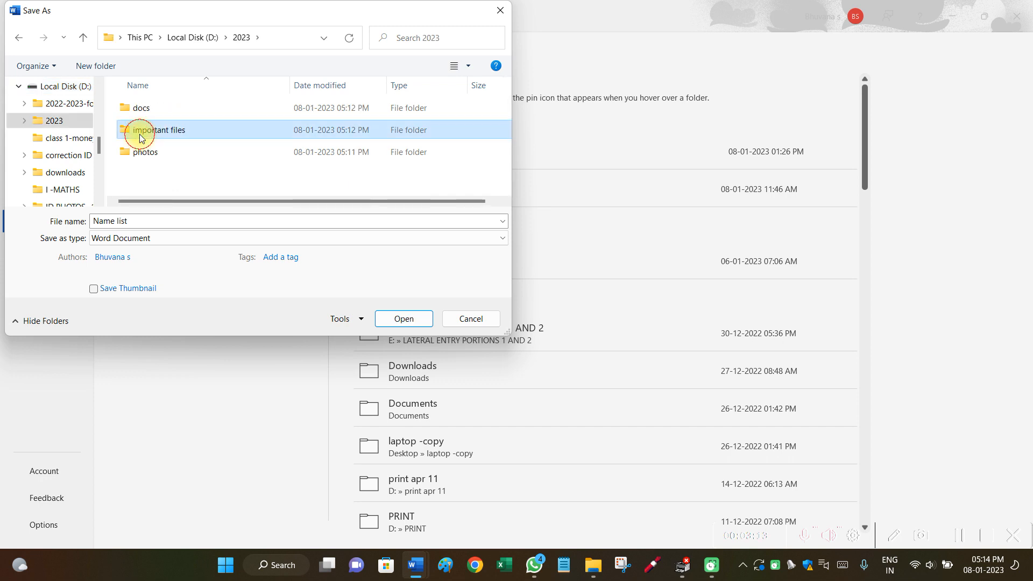
# - Save the document there with the file name Name list-class
pyautogui.click(181, 220)
pyautogui.click(181, 220)
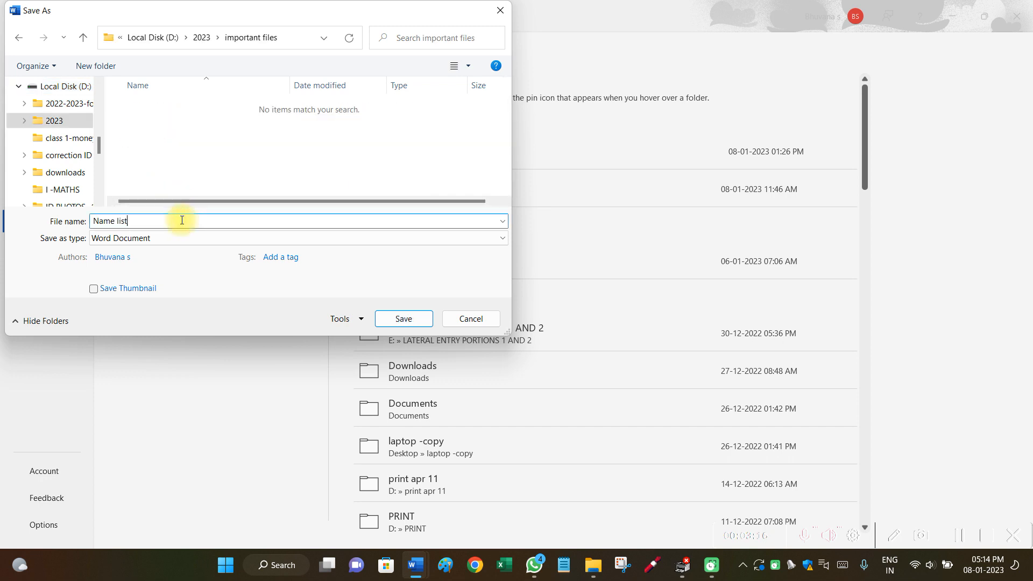
pyautogui.write('-')
pyautogui.write('class')
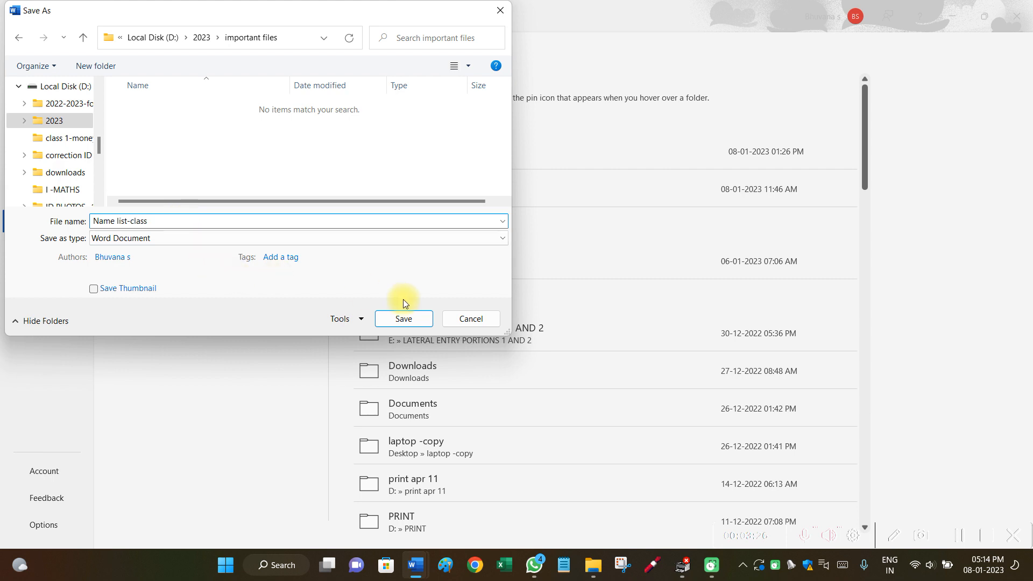
pyautogui.click(403, 318)
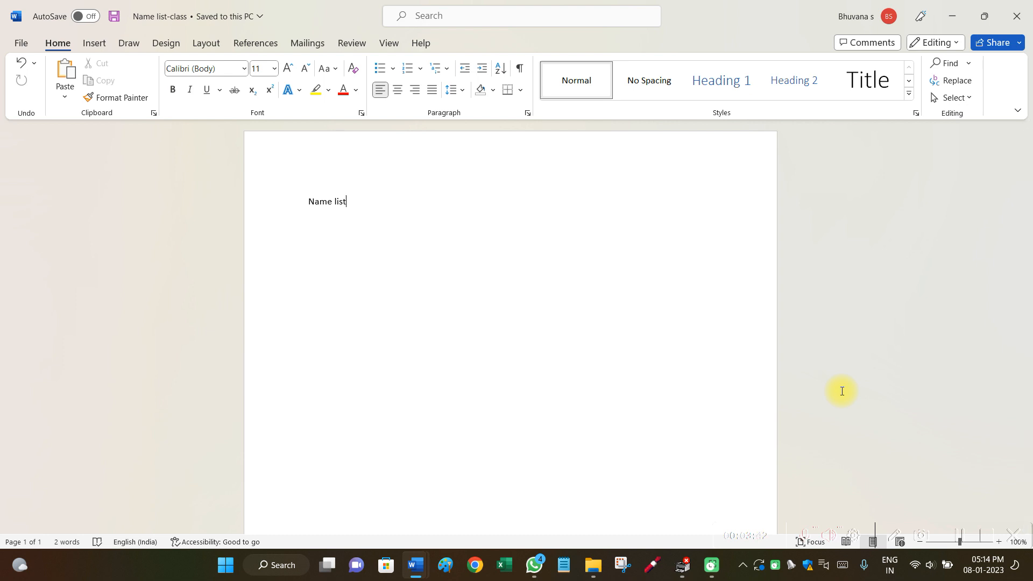
# - Switch to File Explorer and set the laptop -copy folder's view to Content
pyautogui.click(959, 18)
pyautogui.click(593, 566)
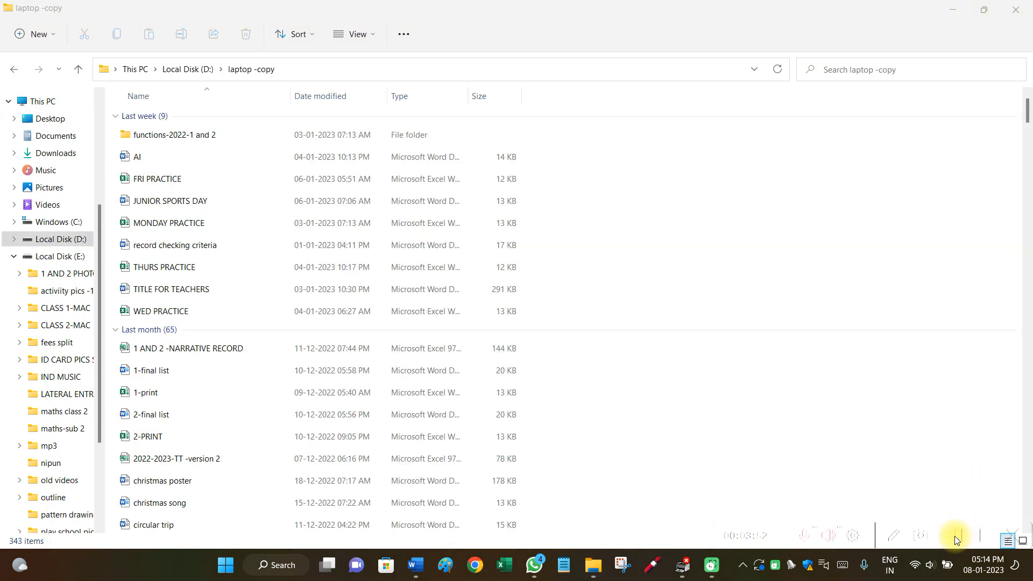
pyautogui.rightClick(736, 280)
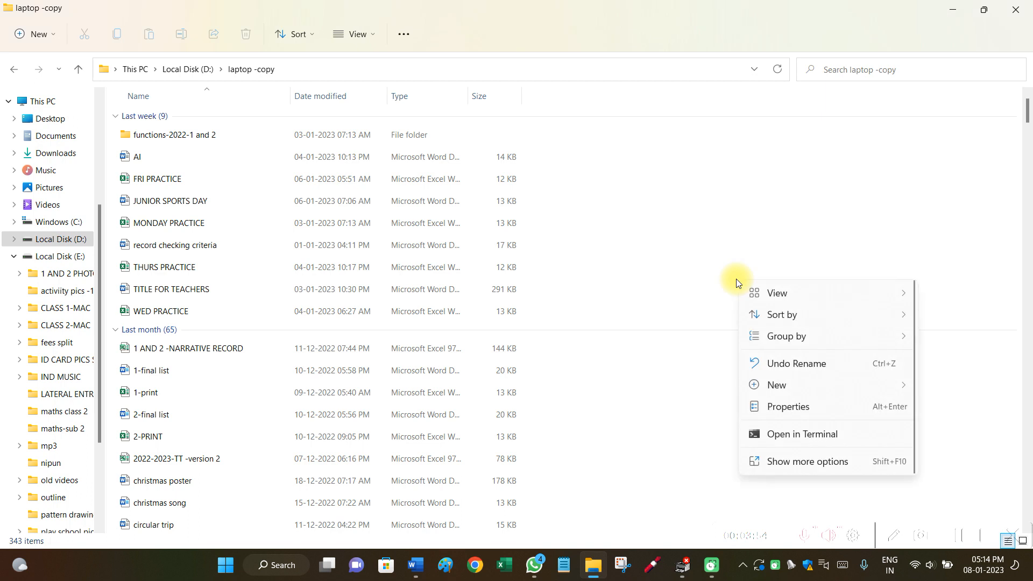
pyautogui.moveTo(772, 298)
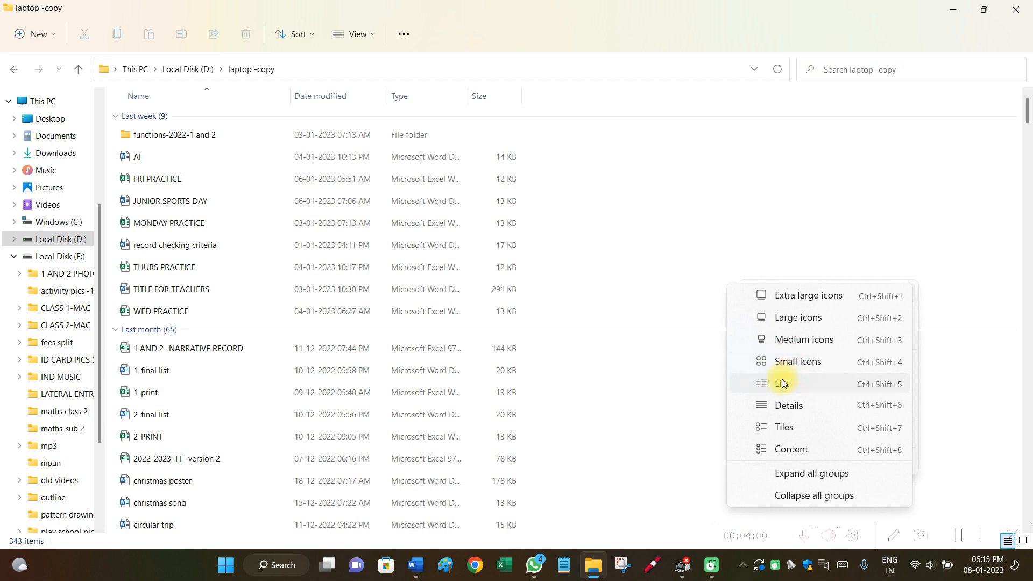
pyautogui.click(777, 449)
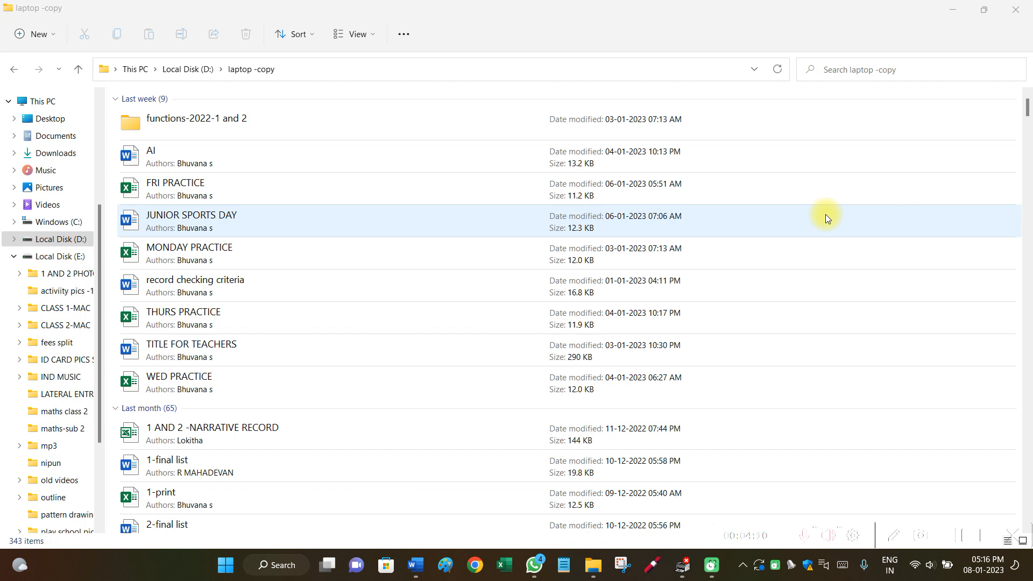
# - Sort the laptop -copy folder's files by Type
pyautogui.rightClick(825, 214)
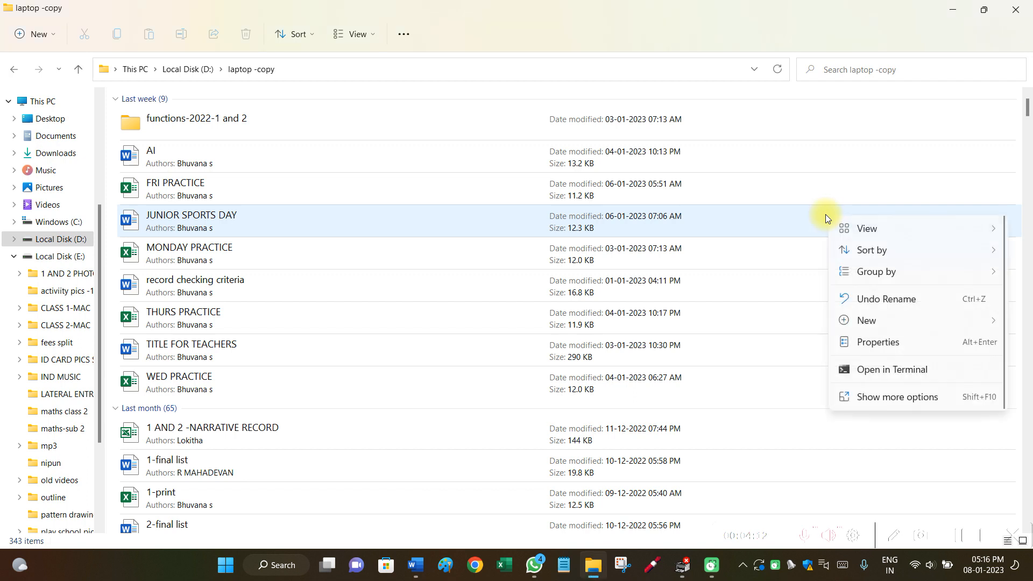
pyautogui.moveTo(848, 252)
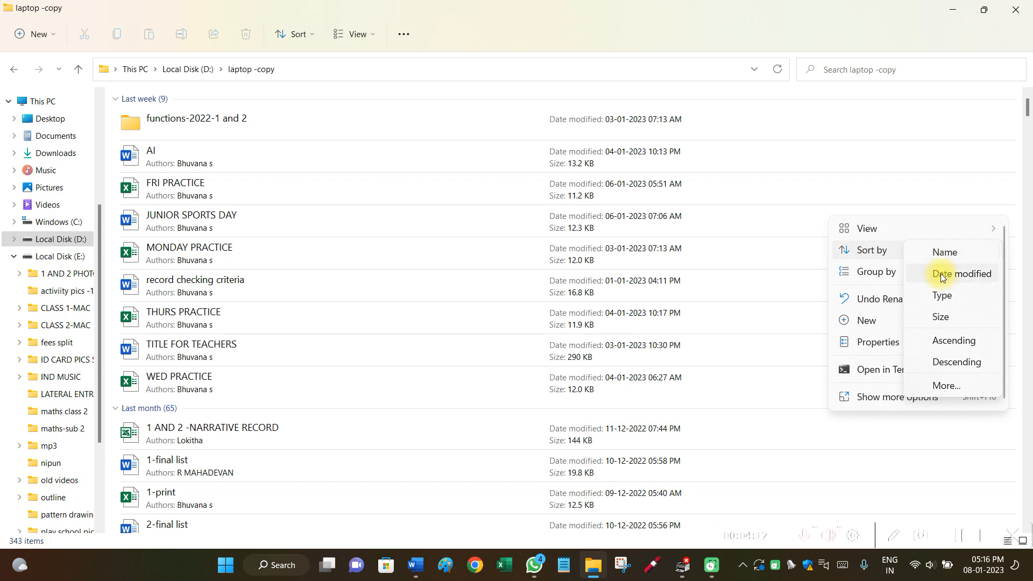
pyautogui.click(941, 293)
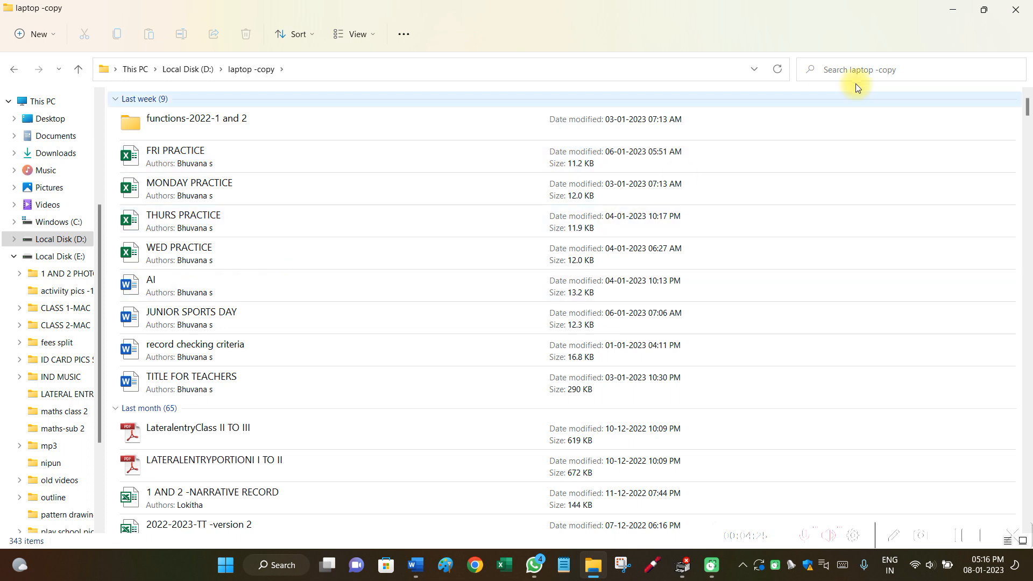
# - Start a search in the laptop -copy folder
pyautogui.click(861, 76)
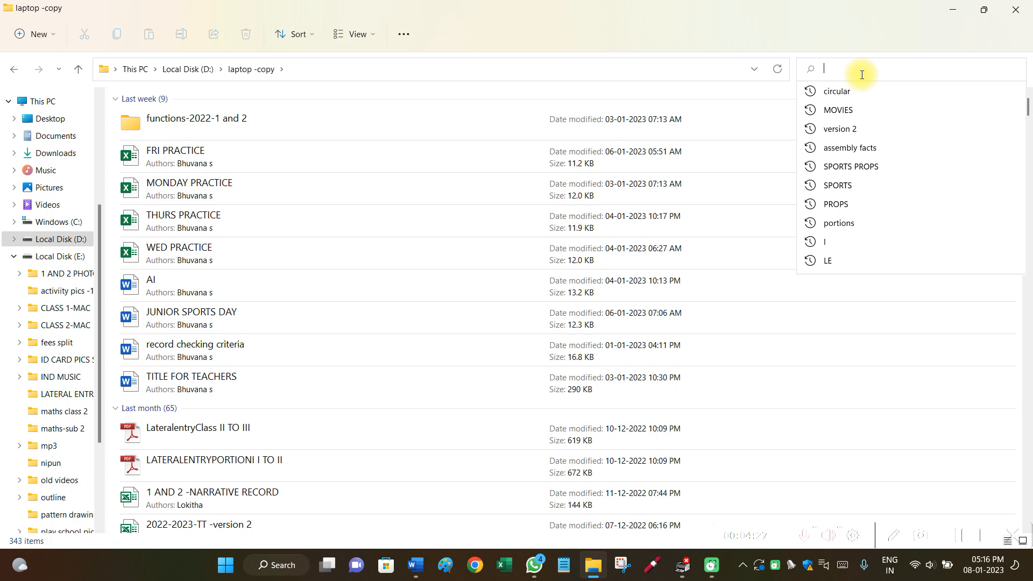